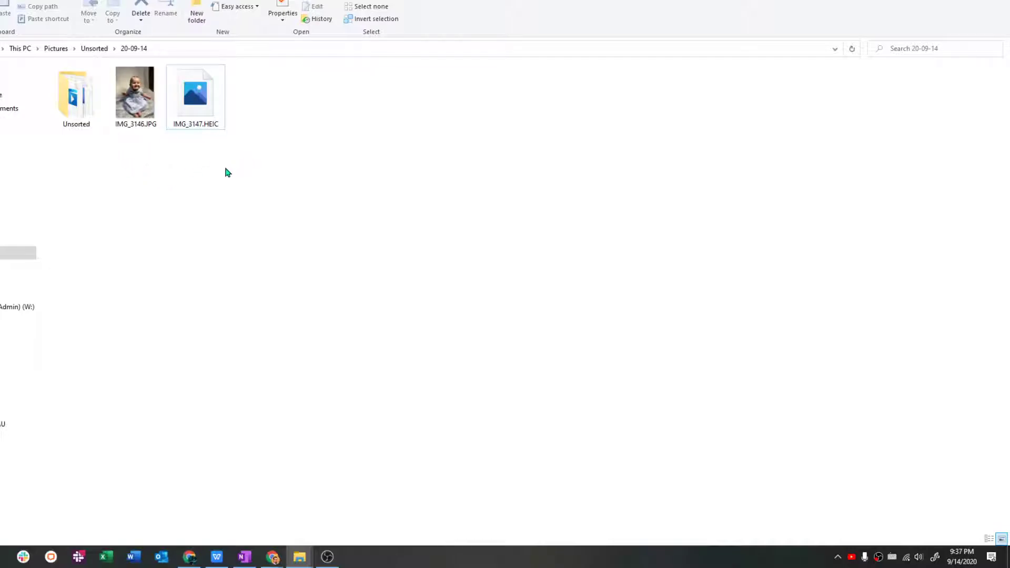
Try opening IMG_3147.HEIC from the 20-09-14 folder in Photos, which reports it can't open the file.
mouse_move(234, 162)
mouse_down()
mouse_move(183, 73)
mouse_move(221, 158)
mouse_up()
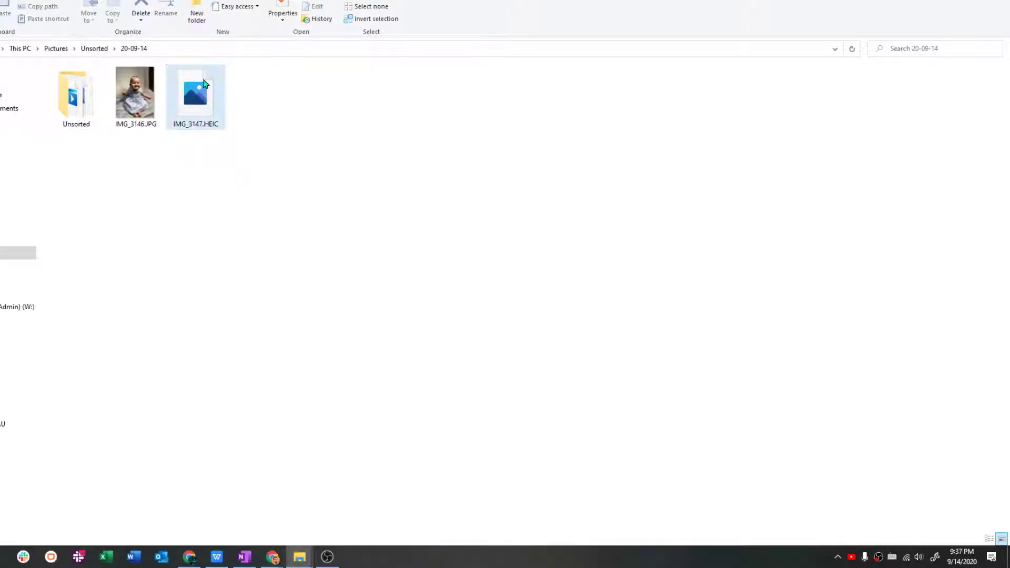
double_click(198, 103)
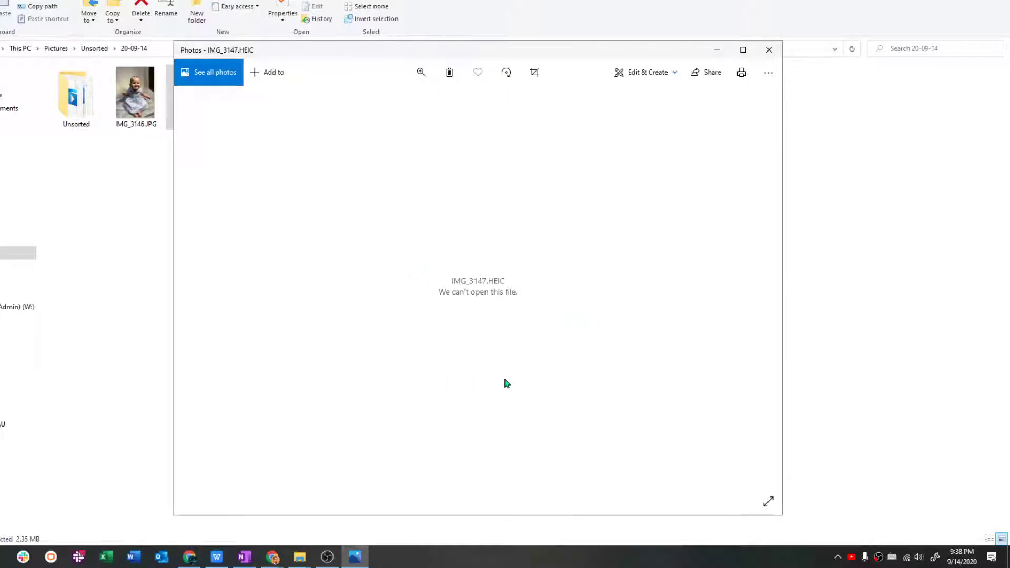
Close the Photos error window and return to the 20-09-14 folder with nothing selected.
click(769, 49)
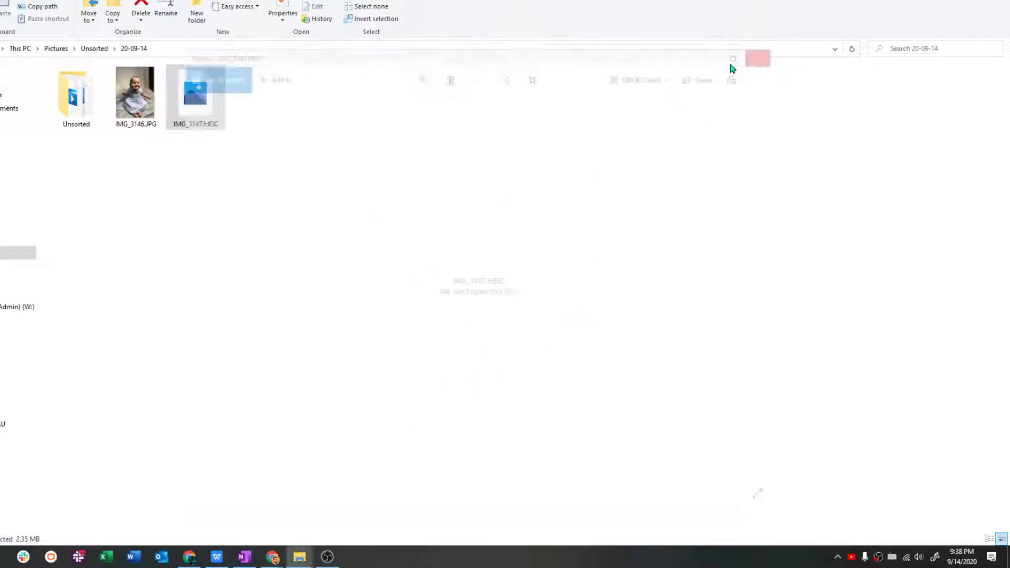
key(Left)
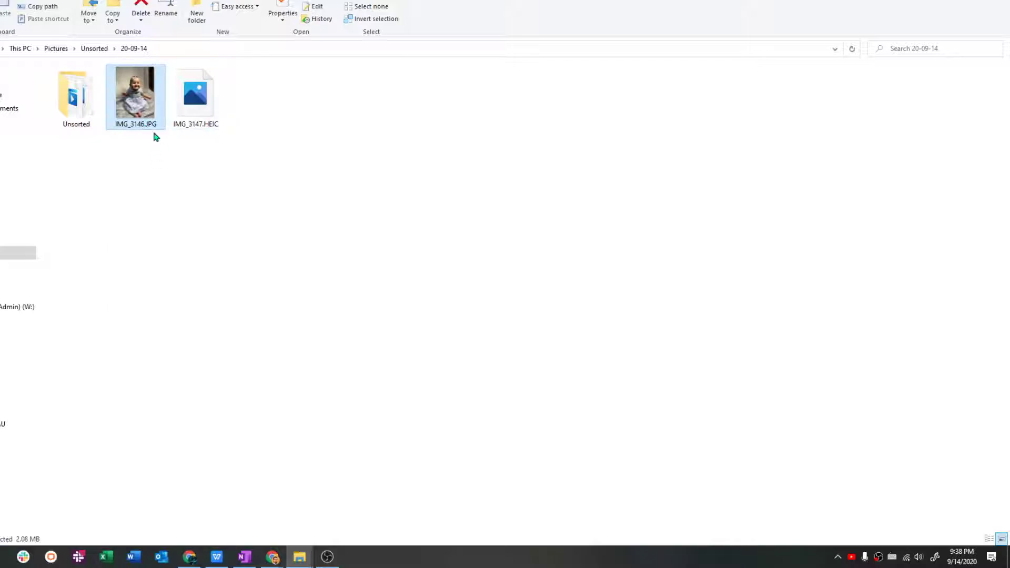
click(213, 130)
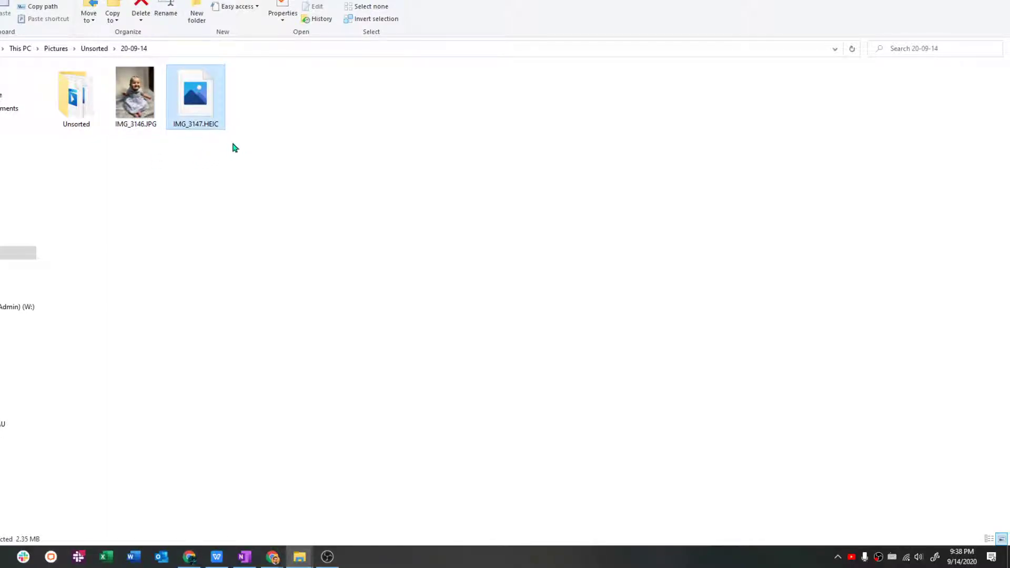
click(316, 279)
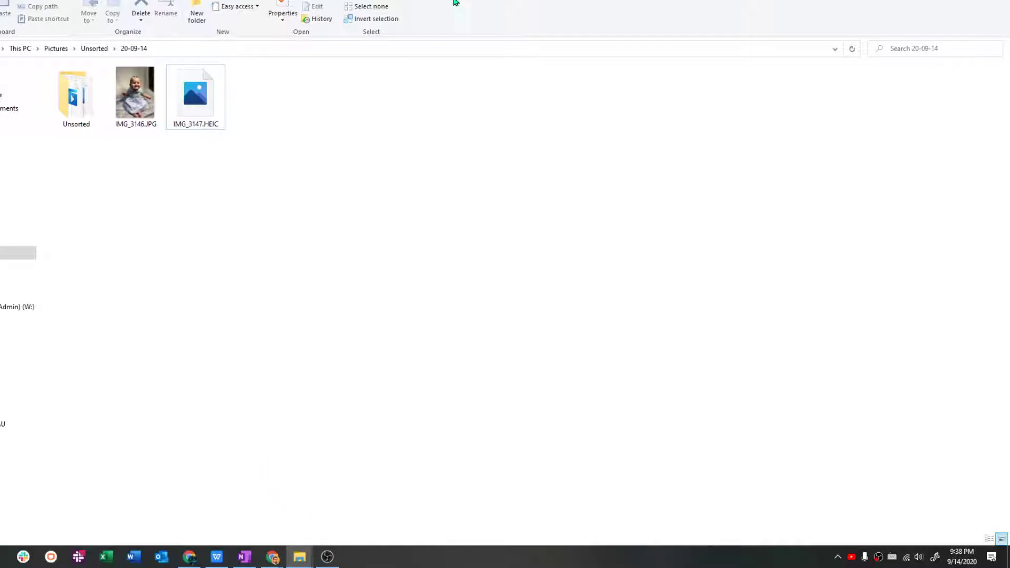
Bring up the CopyTrans HEIC page in Chrome and download the Windows installer.
mouse_move(272, 556)
click(359, 526)
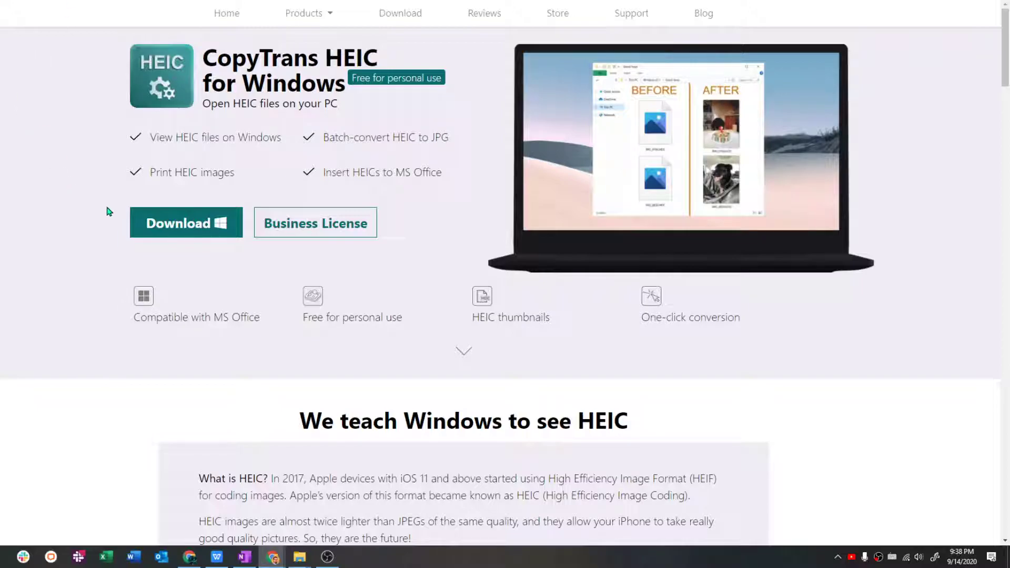
click(198, 228)
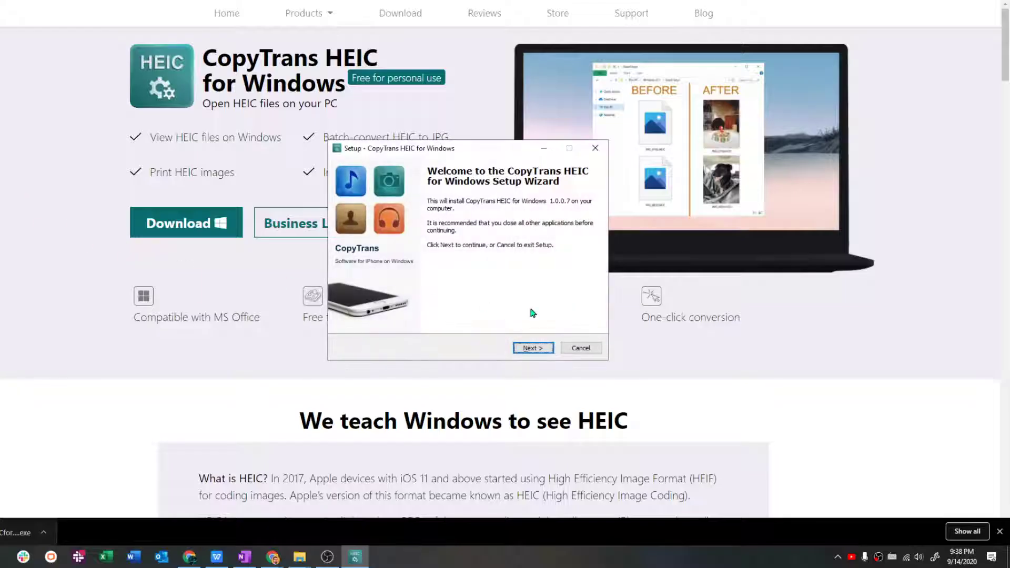
Install CopyTrans HEIC, accepting the license agreement and confirming personal use only.
drag(463, 154, 355, 168)
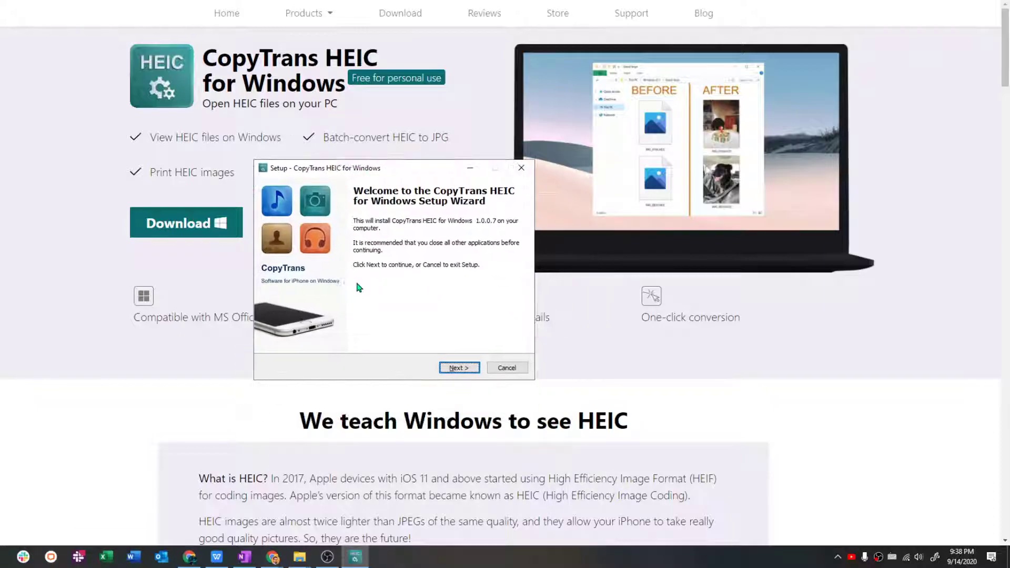
click(459, 368)
click(343, 333)
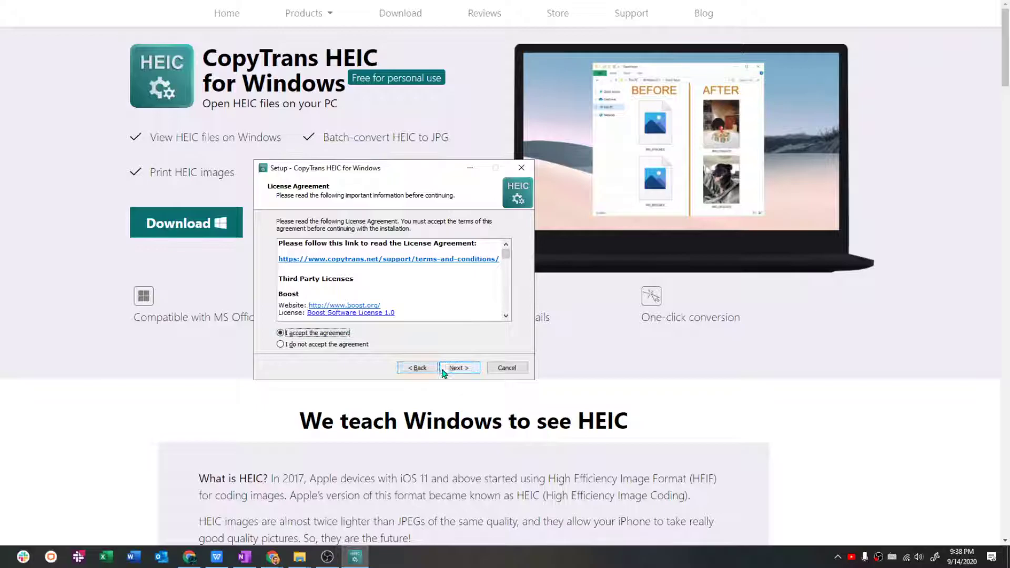
click(459, 368)
click(328, 223)
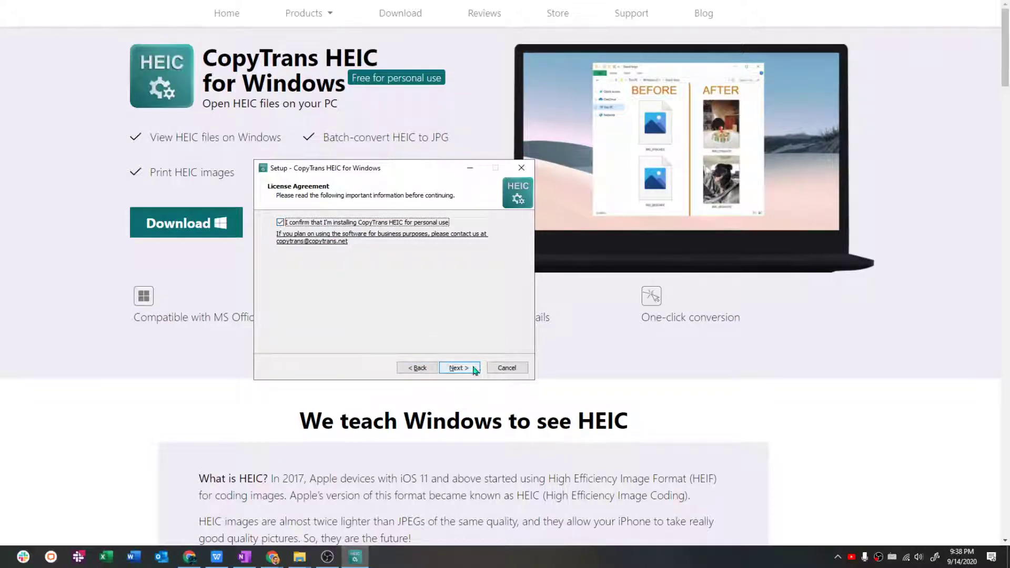
click(459, 368)
click(458, 368)
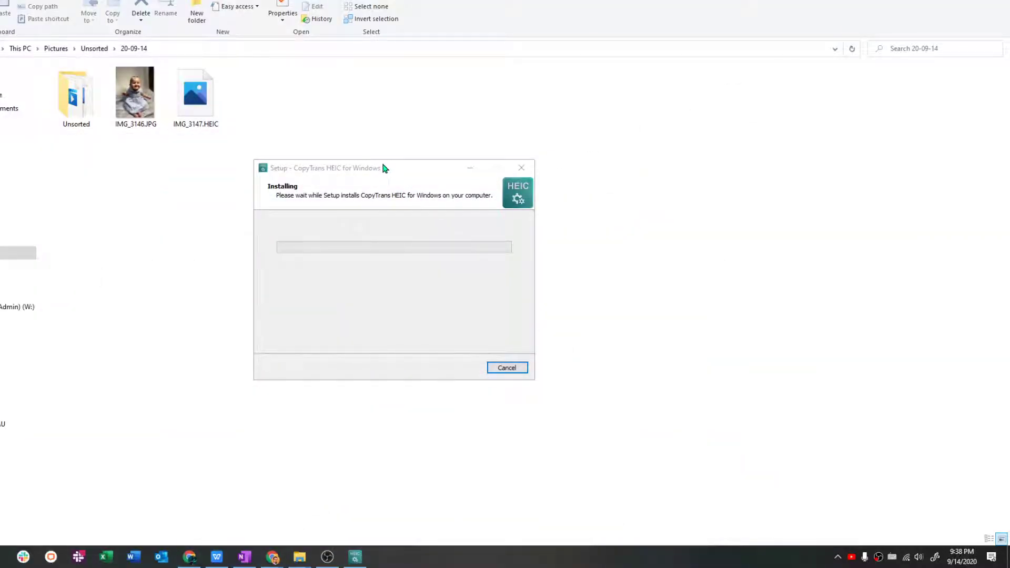
click(383, 167)
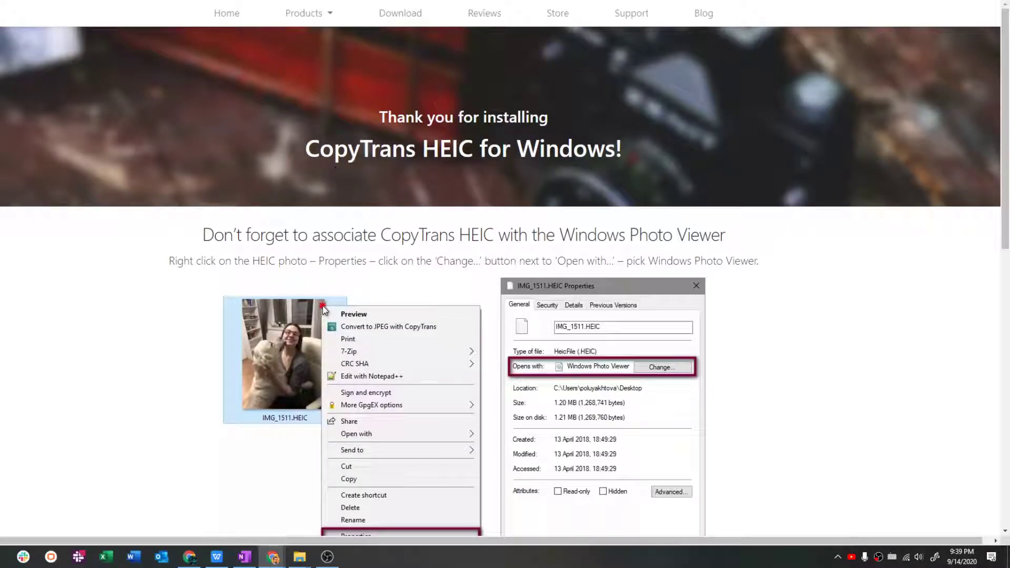
Close the browser's thank-you page and reopen IMG_3147.HEIC, confirming the app choice prompt.
key(ctrl+w)
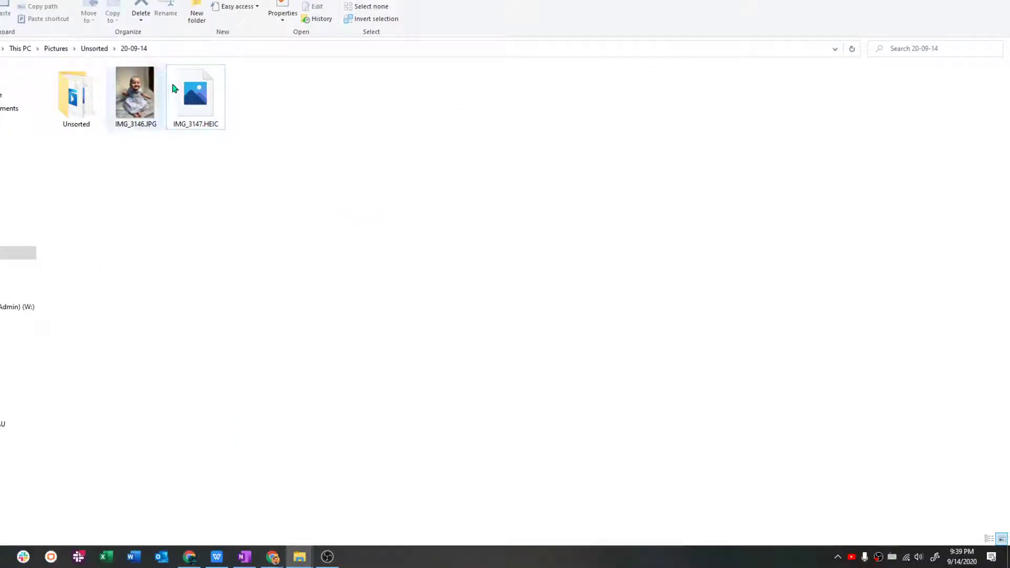
click(204, 110)
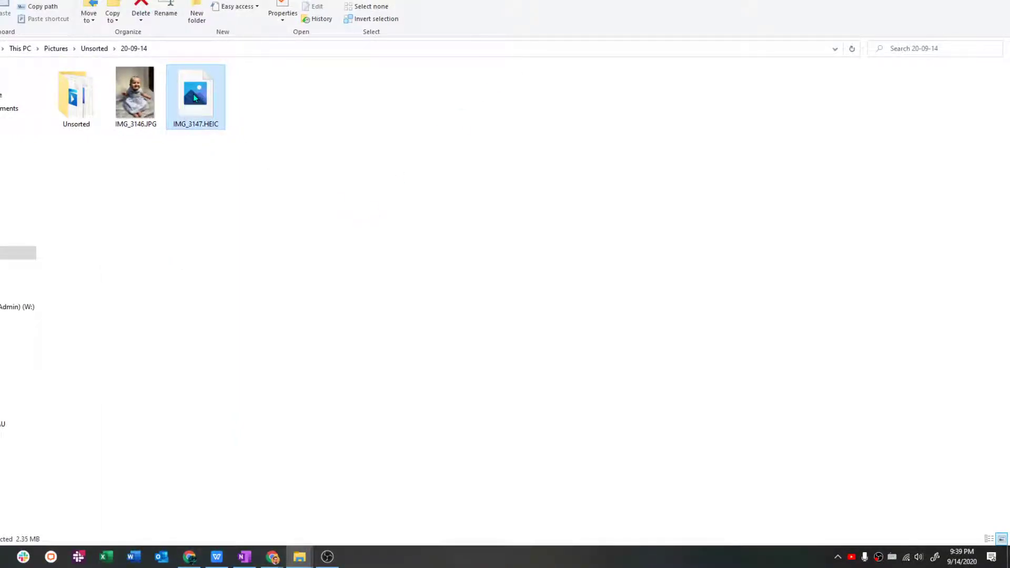
key(Return)
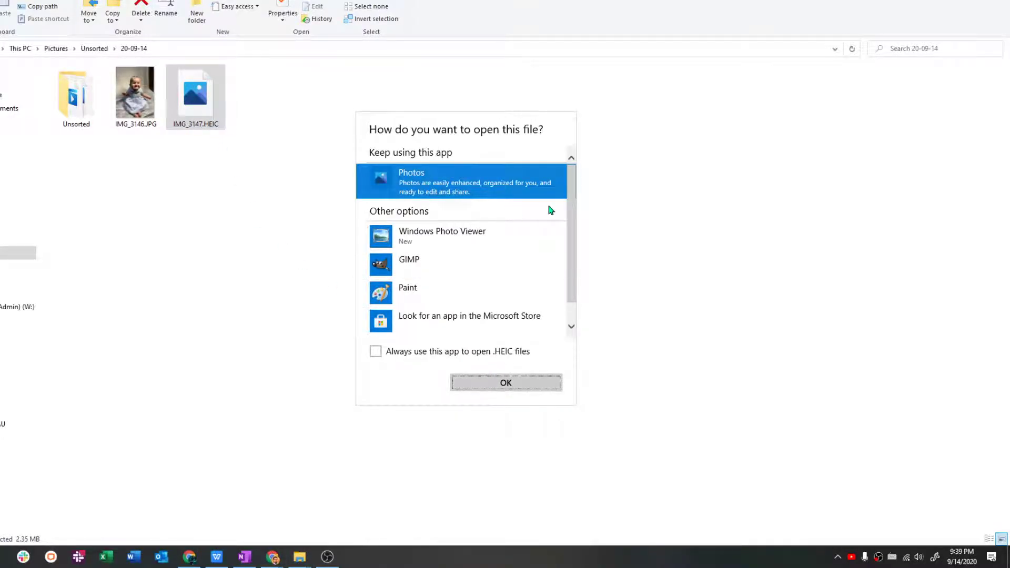
scroll(558, 321, down, 1)
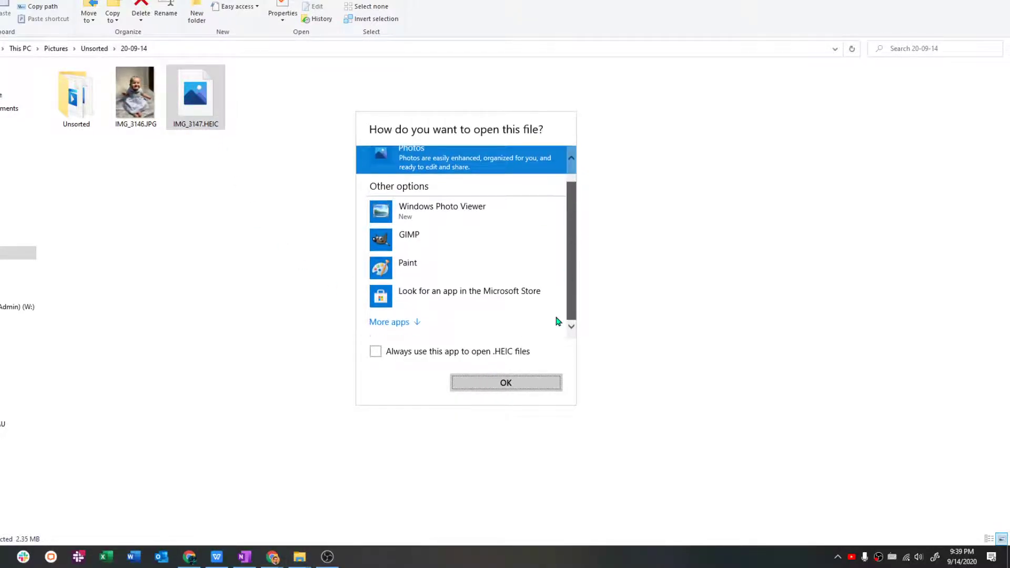
click(559, 387)
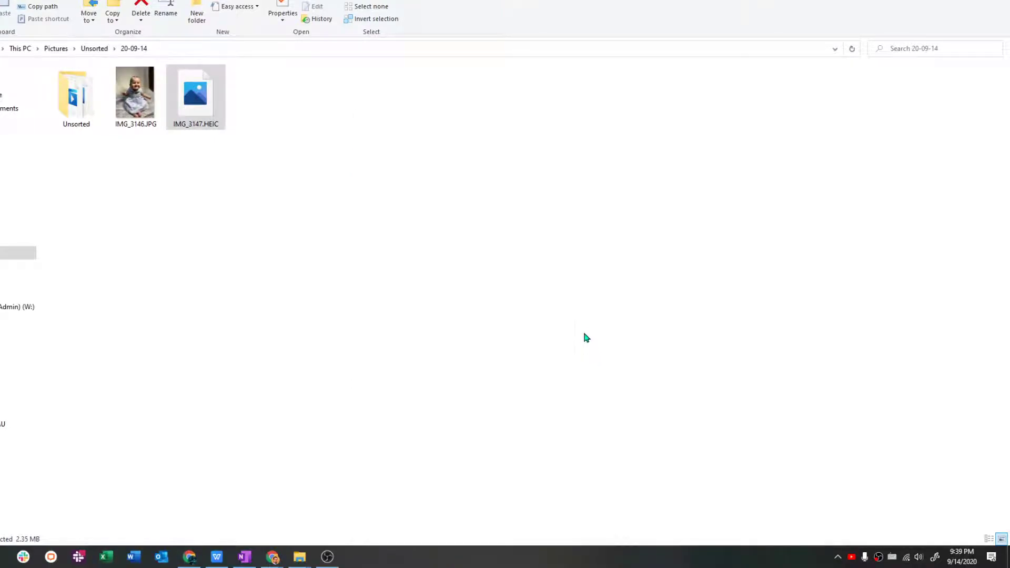
Convert IMG_3147.HEIC to JPEG with CopyTrans and check the resulting IMG_3147.jpg.
right_click(202, 93)
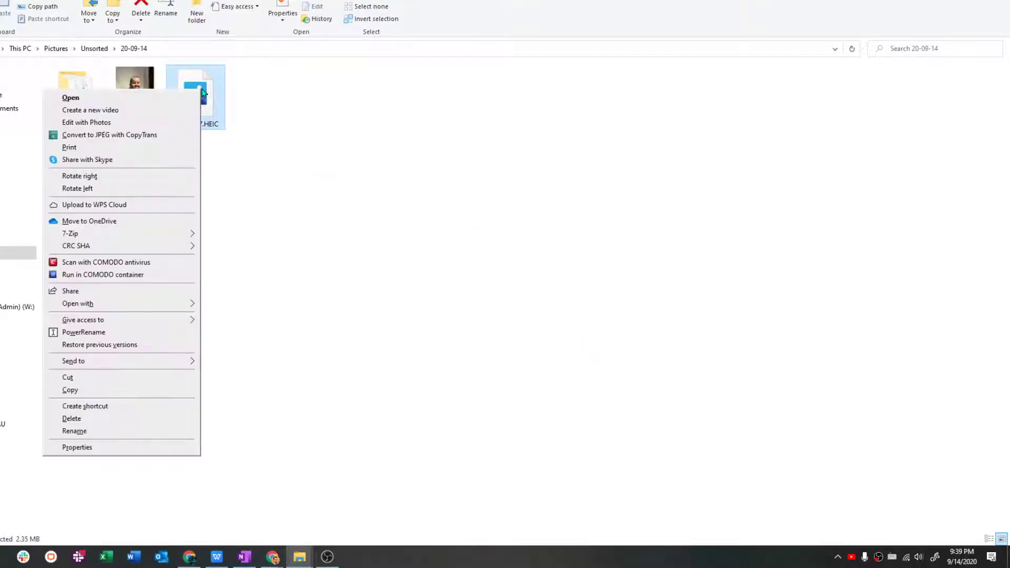
click(140, 136)
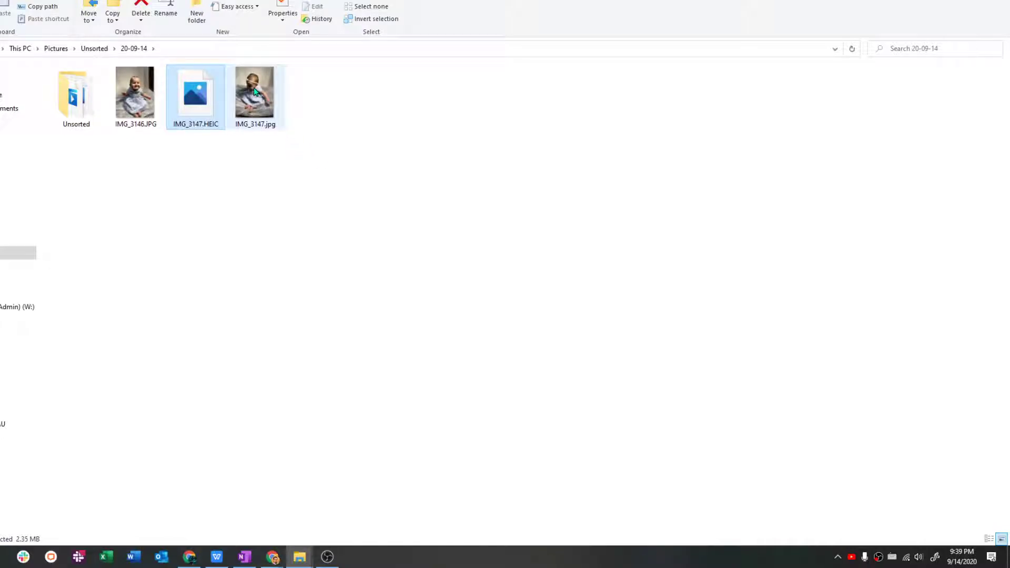
double_click(255, 94)
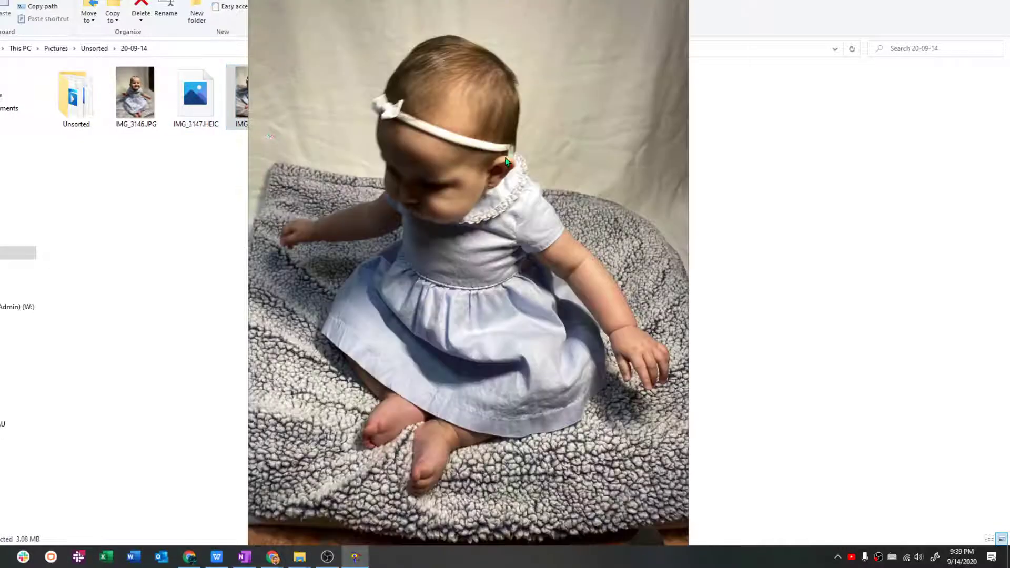
key(Escape)
Delete the IMG_3147.HEIC original and open the Unsorted folder.
click(195, 97)
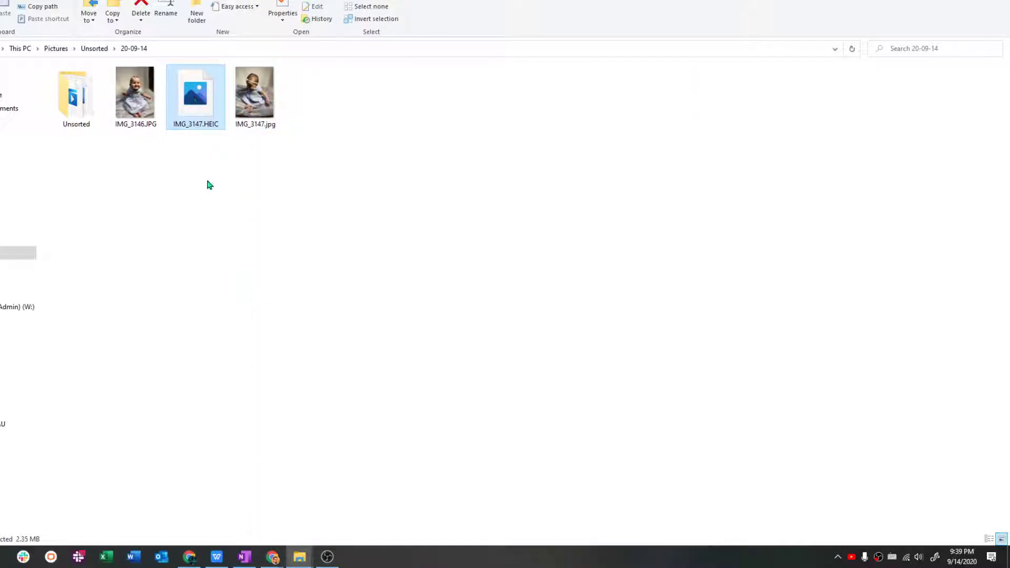
key(Delete)
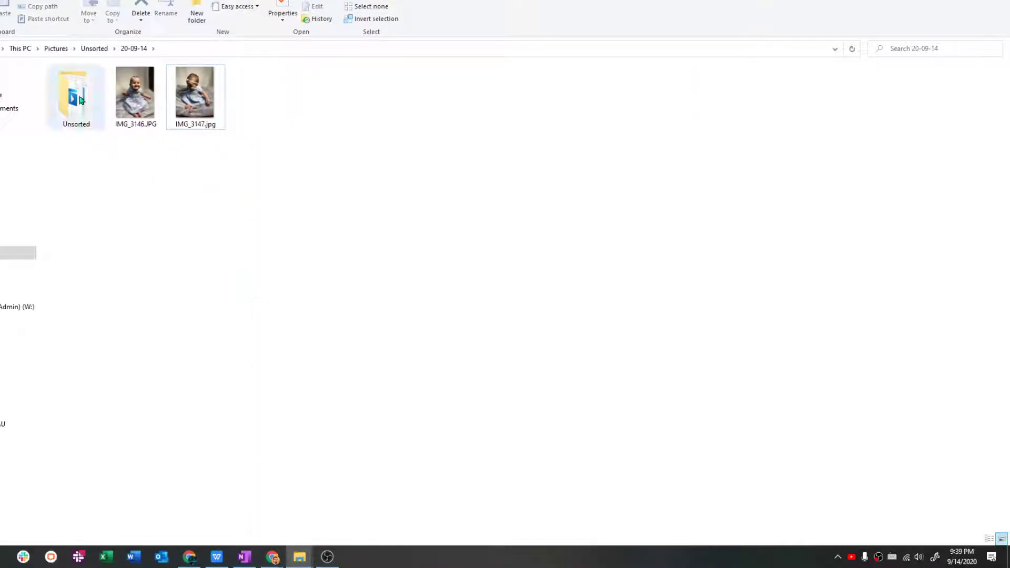
double_click(79, 100)
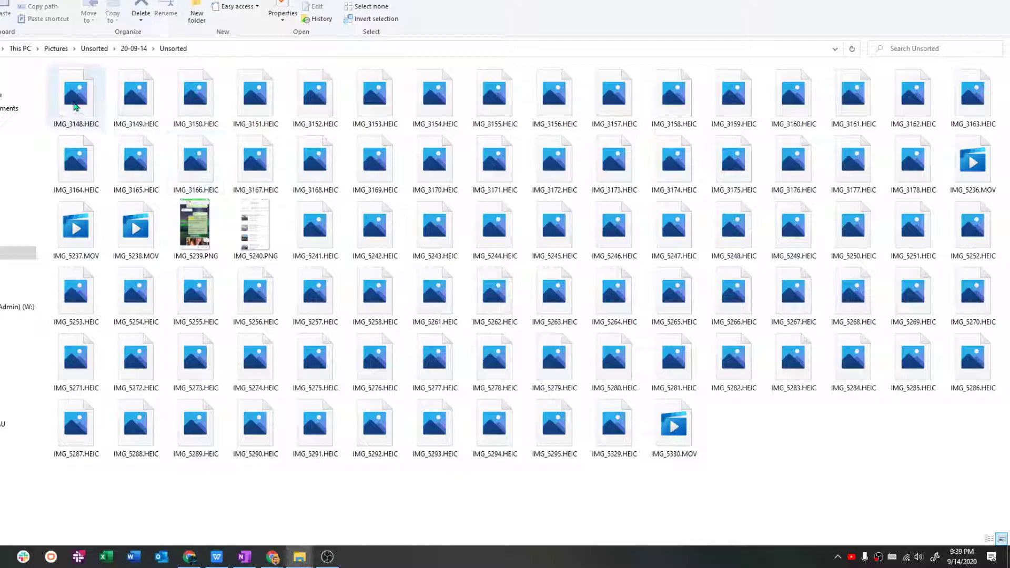
Move IMG_3148–IMG_3153.HEIC from Unsorted up into the 20-09-14 folder.
click(75, 107)
shift+click(382, 97)
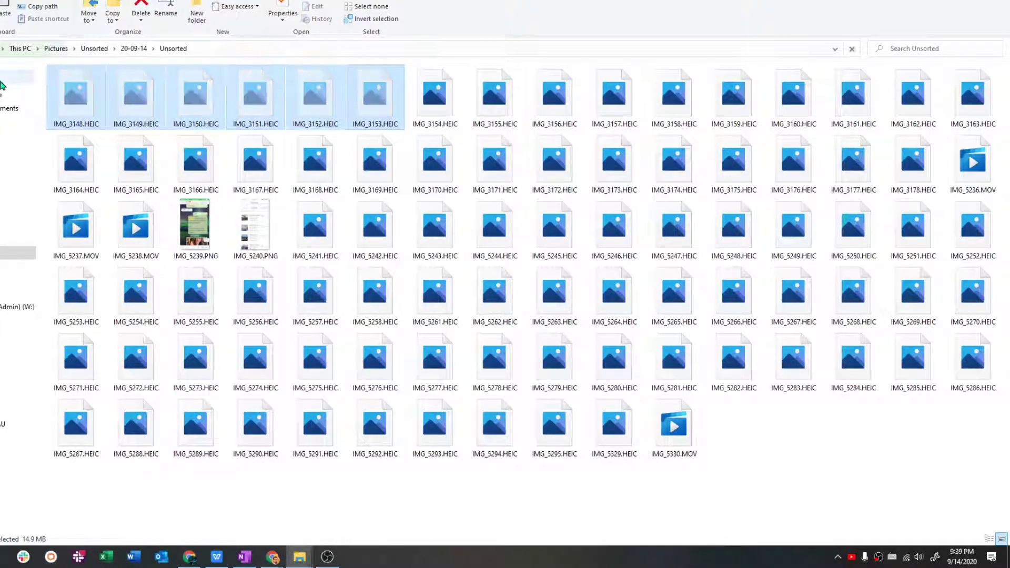
key(alt+Up)
key(ctrl+v)
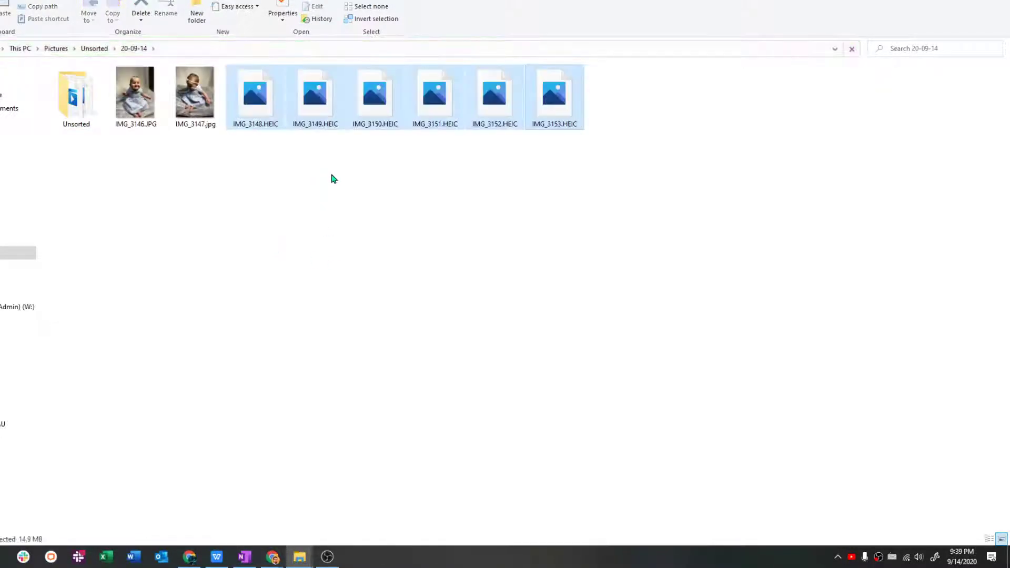
Convert the six HEIC files IMG_3148–IMG_3153 to JPEG with CopyTrans.
click(600, 179)
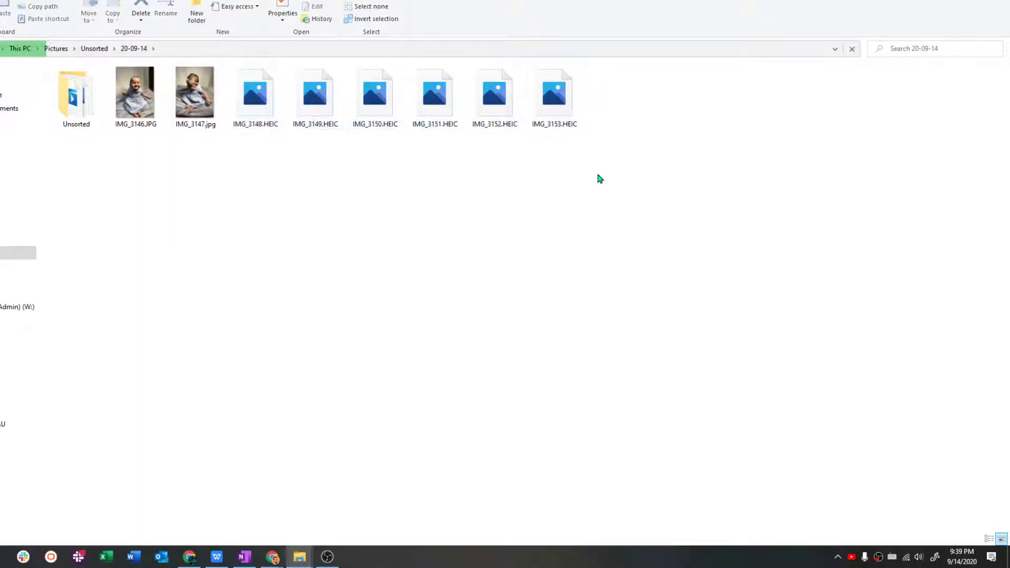
drag(600, 179, 263, 105)
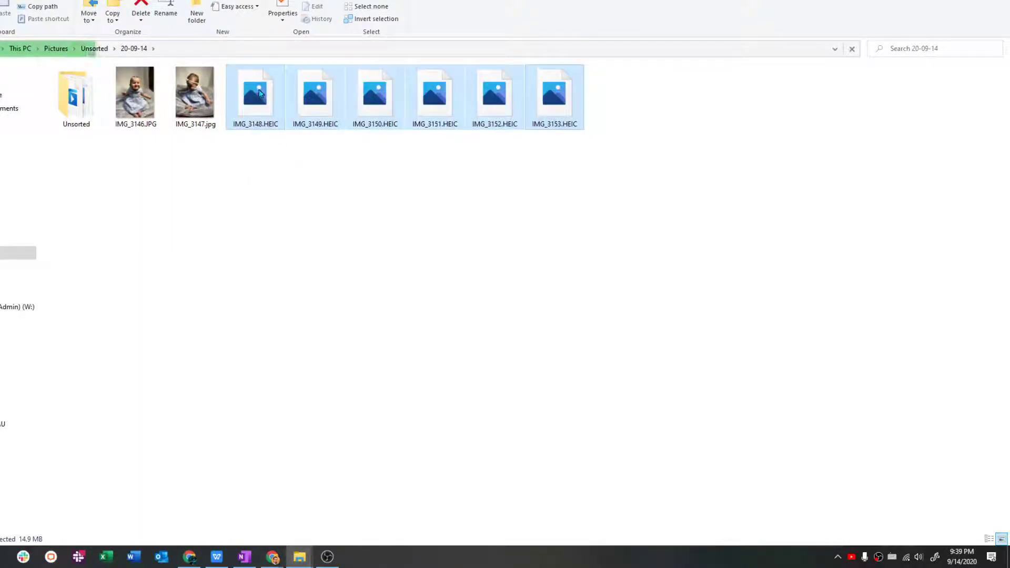
right_click(259, 93)
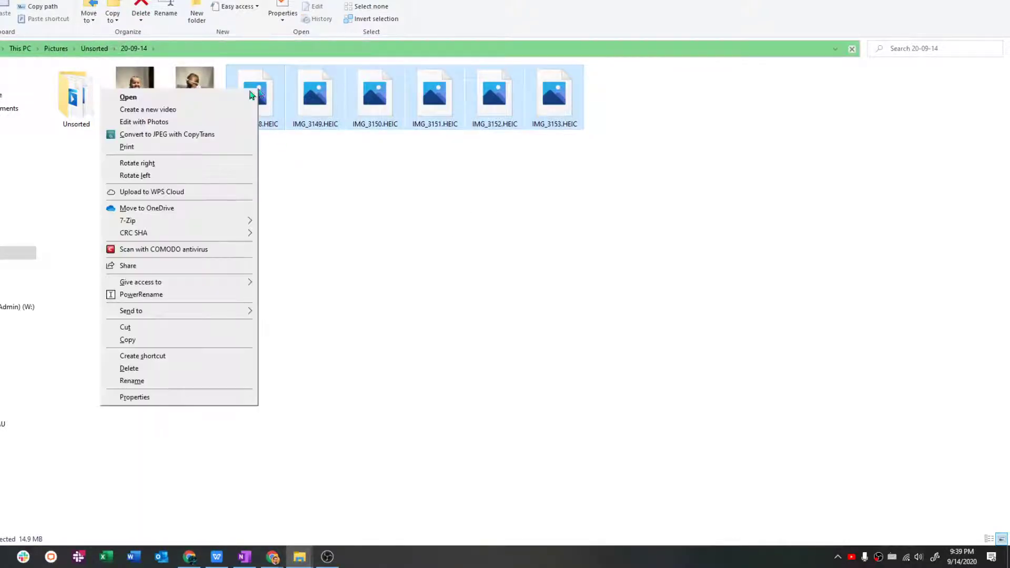
click(147, 135)
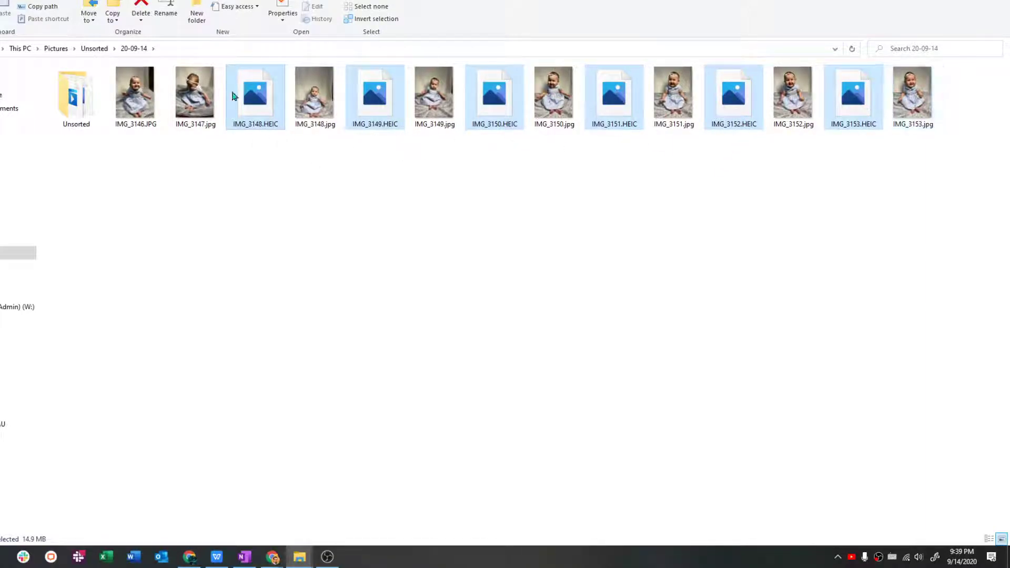
Delete the HEIC originals of IMG_3148–IMG_3153.
right_click(742, 102)
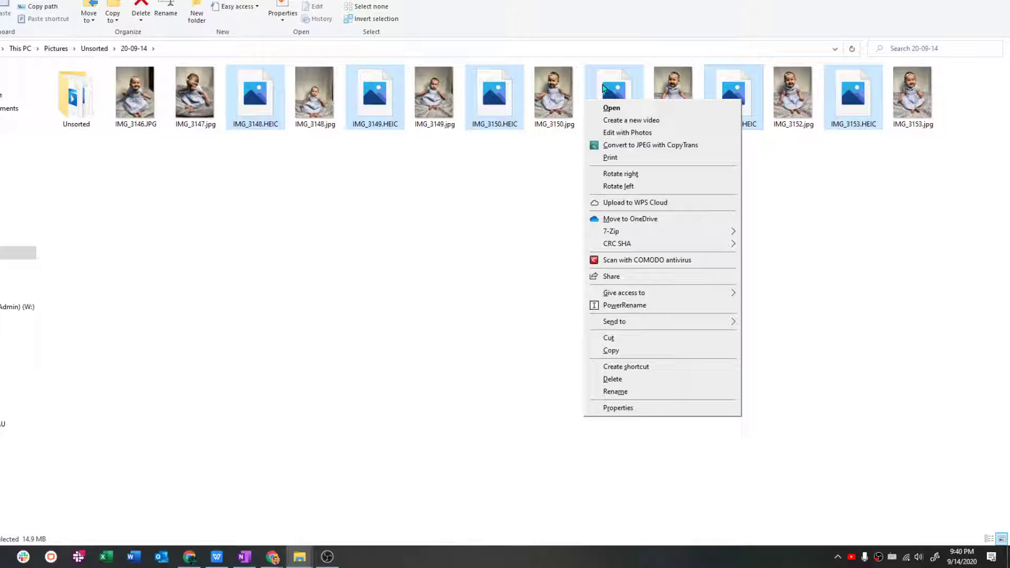
click(625, 379)
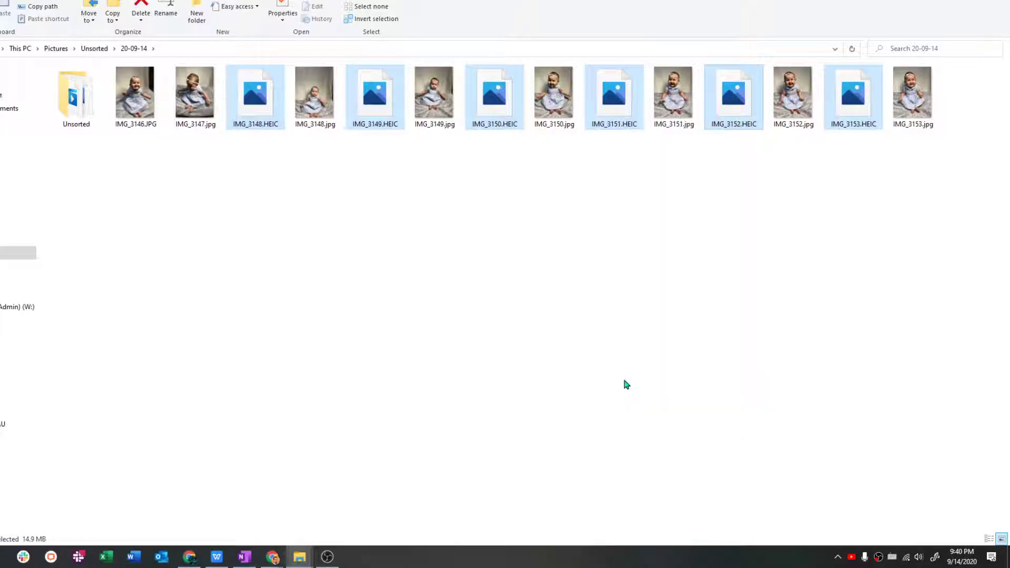
drag(588, 188, 453, 200)
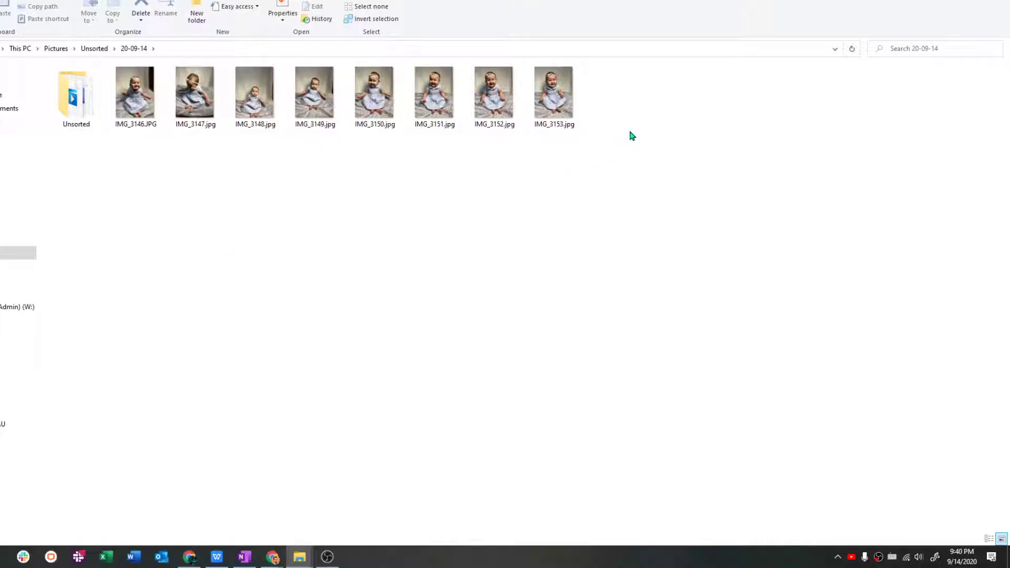
Move IMG_3154–IMG_3159.HEIC from the Unsorted folder into 20-09-14.
drag(613, 180, 269, 208)
drag(577, 177, 200, 187)
double_click(74, 120)
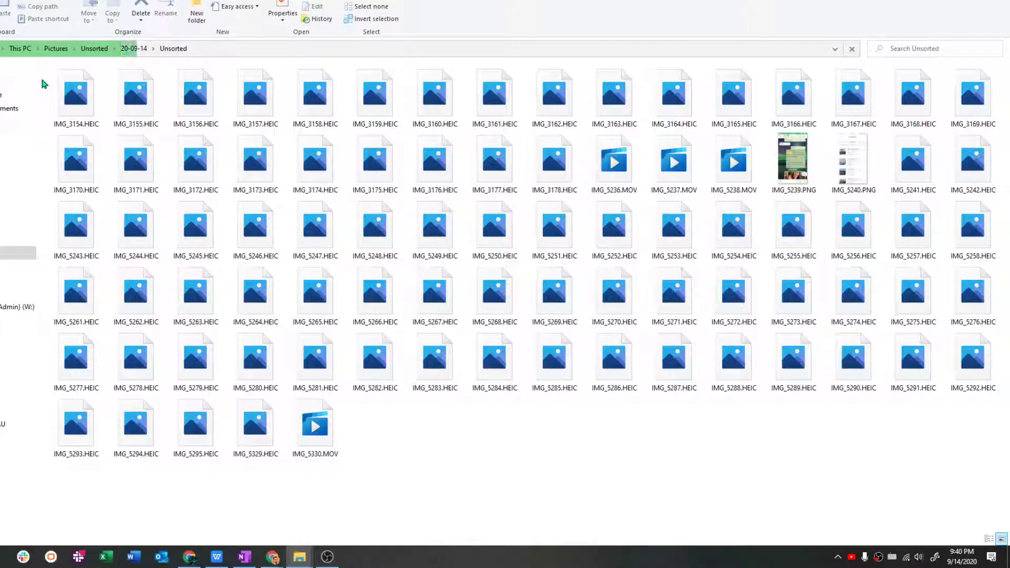
click(57, 88)
shift+click(392, 107)
key(ctrl+x)
key(alt+Up)
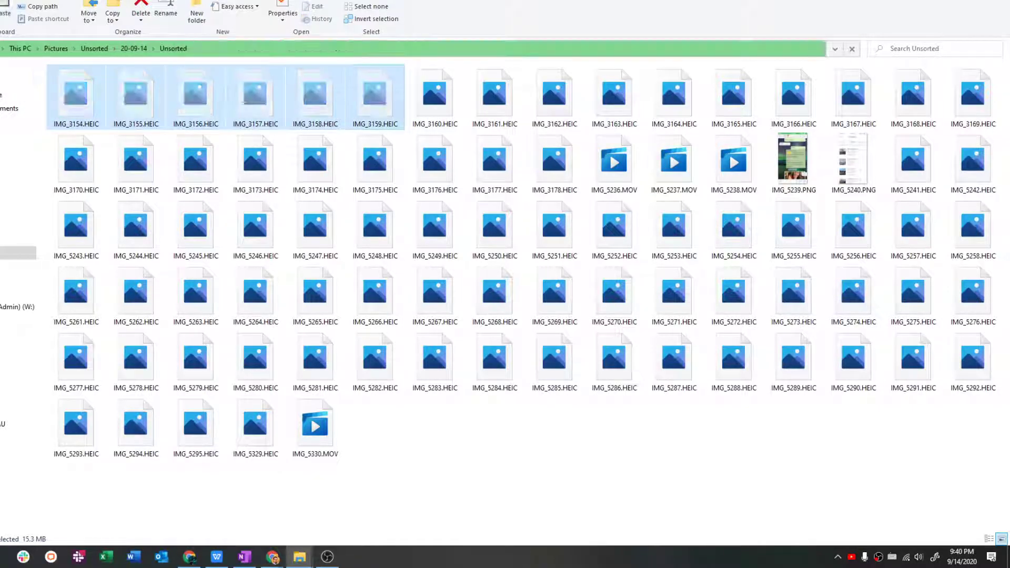
key(ctrl+v)
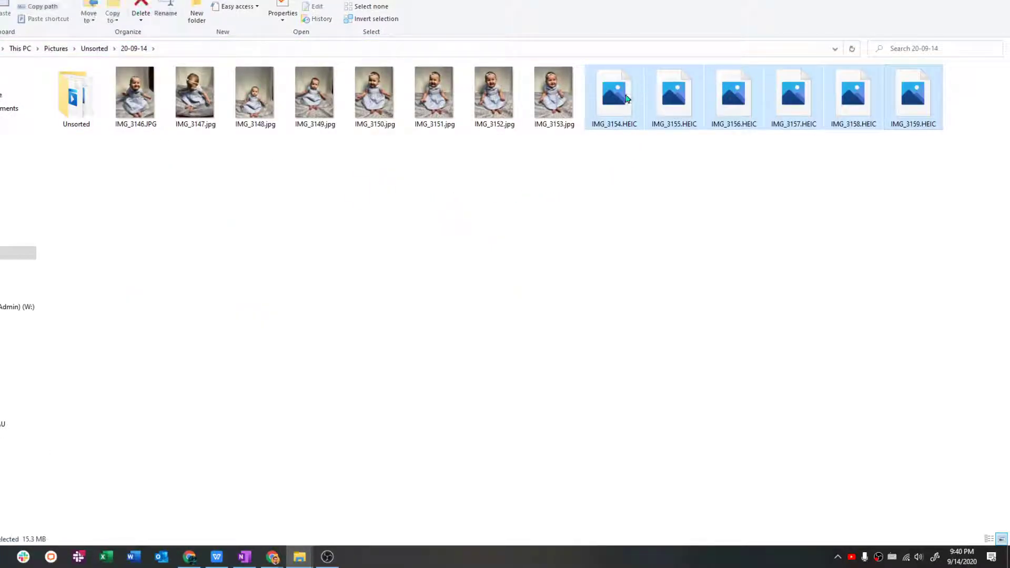
Convert the six pasted HEIC files IMG_3154–IMG_3159 to JPEG with CopyTrans.
right_click(628, 95)
click(545, 140)
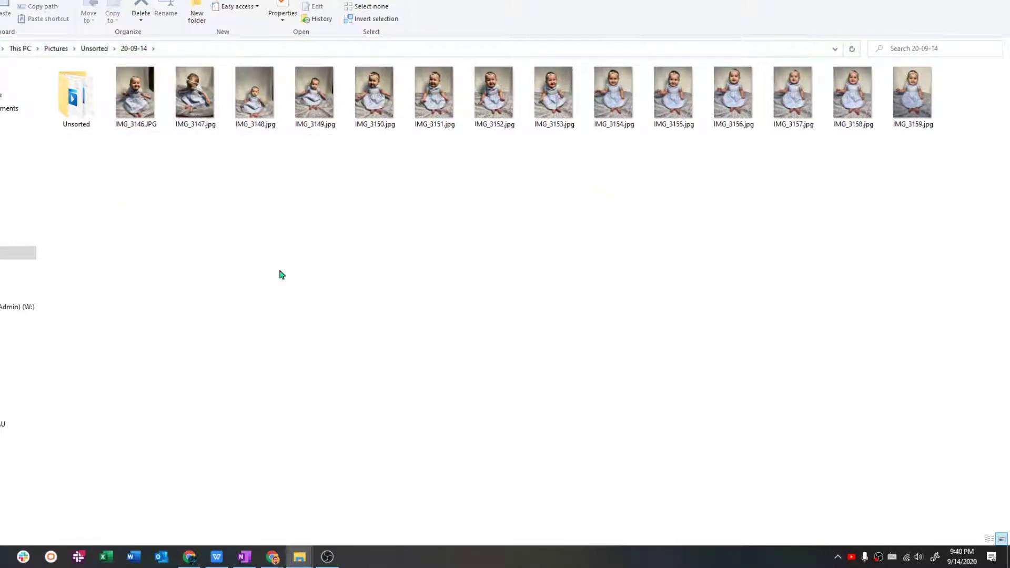
drag(916, 185, 294, 211)
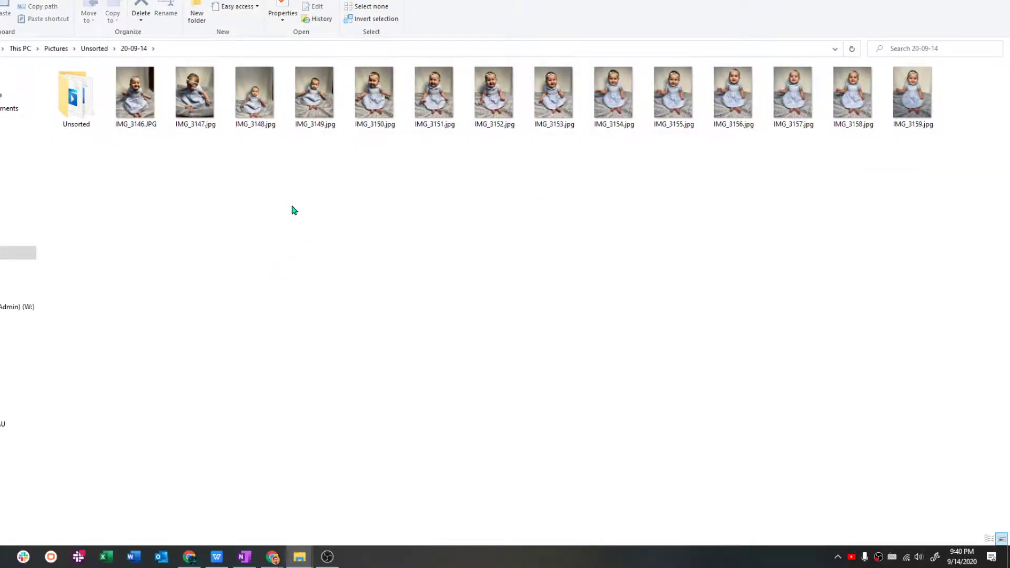